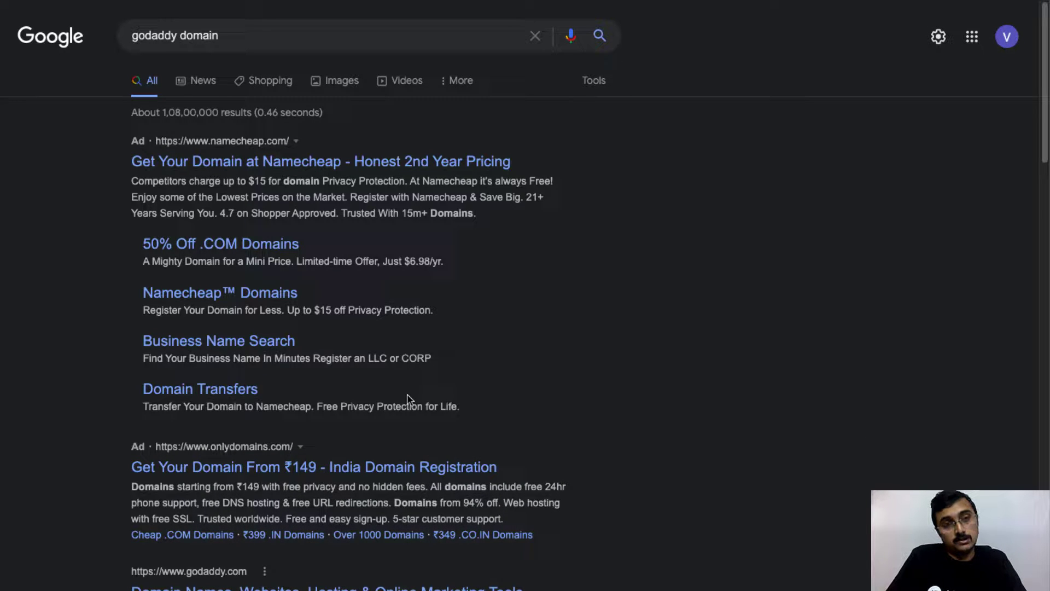
- Scroll the Google results for godaddy down to the GoDaddy India link
scroll(407, 400, "down", 8)
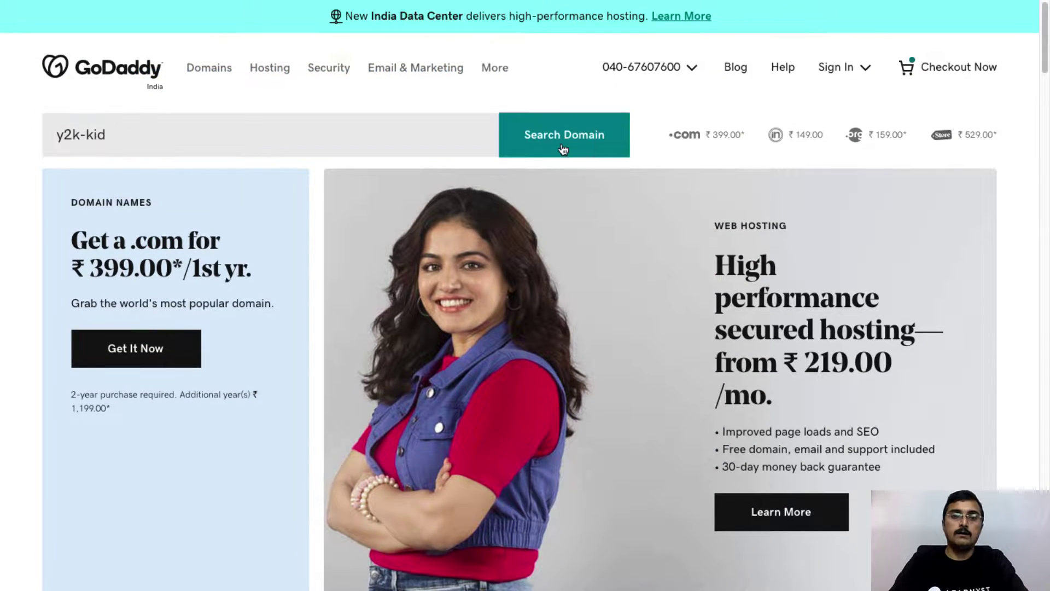
- Search y2k-kid and add y2k-kid.in to the cart, declining the free website add-on
left_click(564, 136)
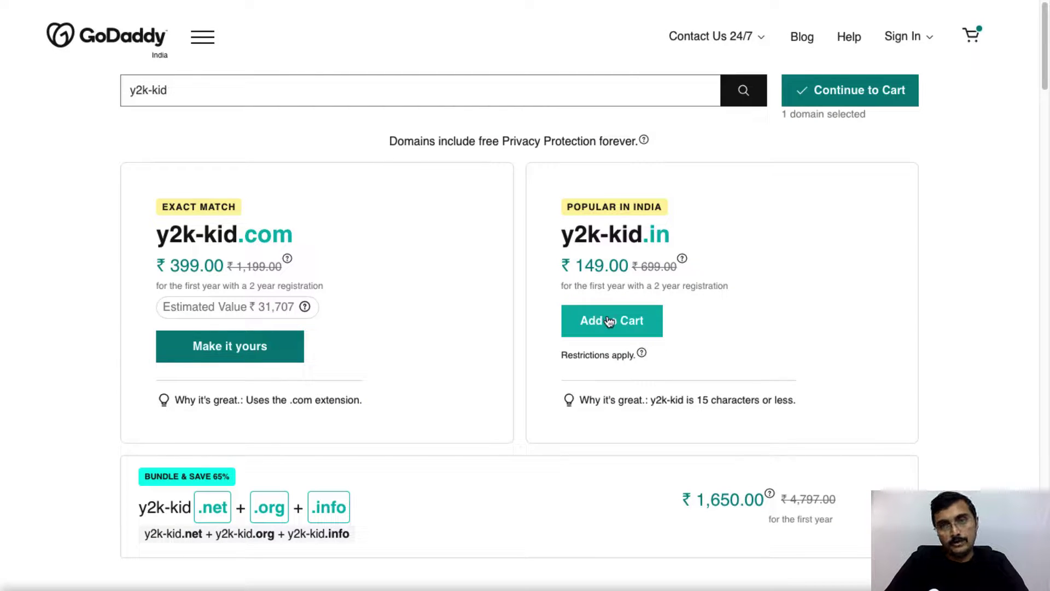
left_click(630, 326)
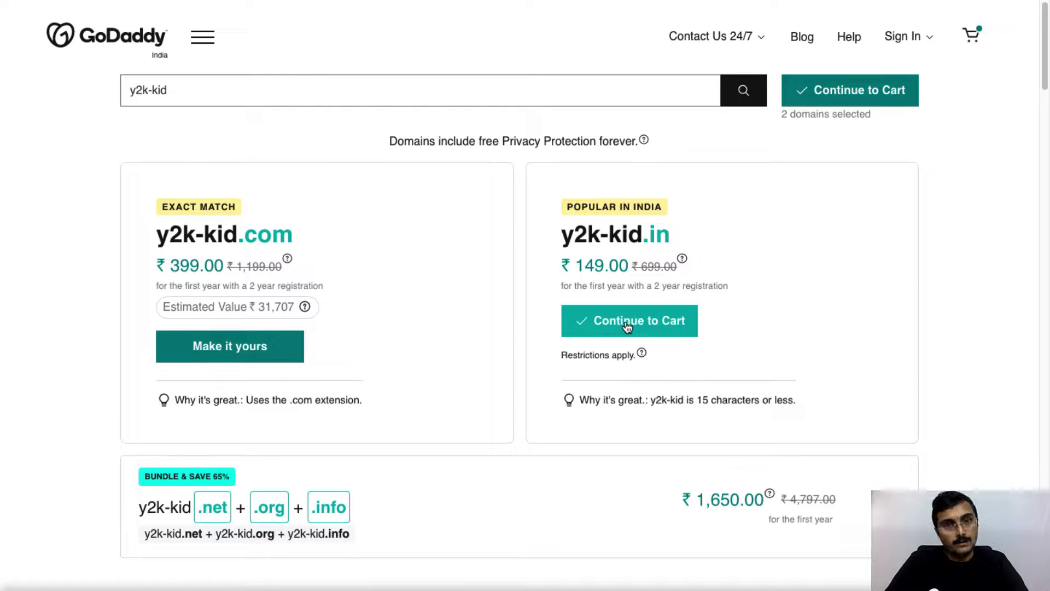
left_click(627, 324)
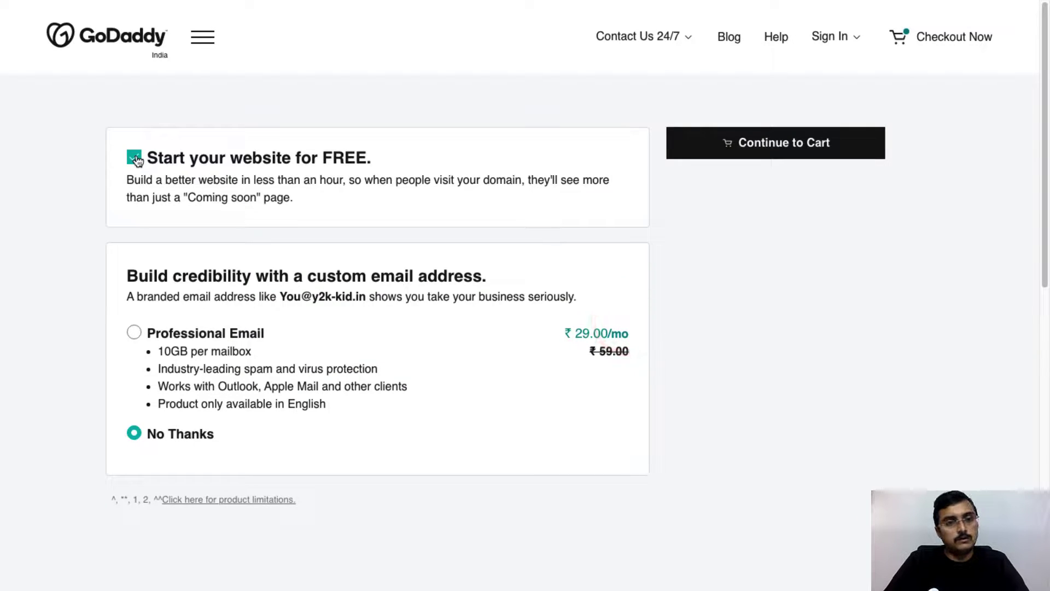
left_click(136, 159)
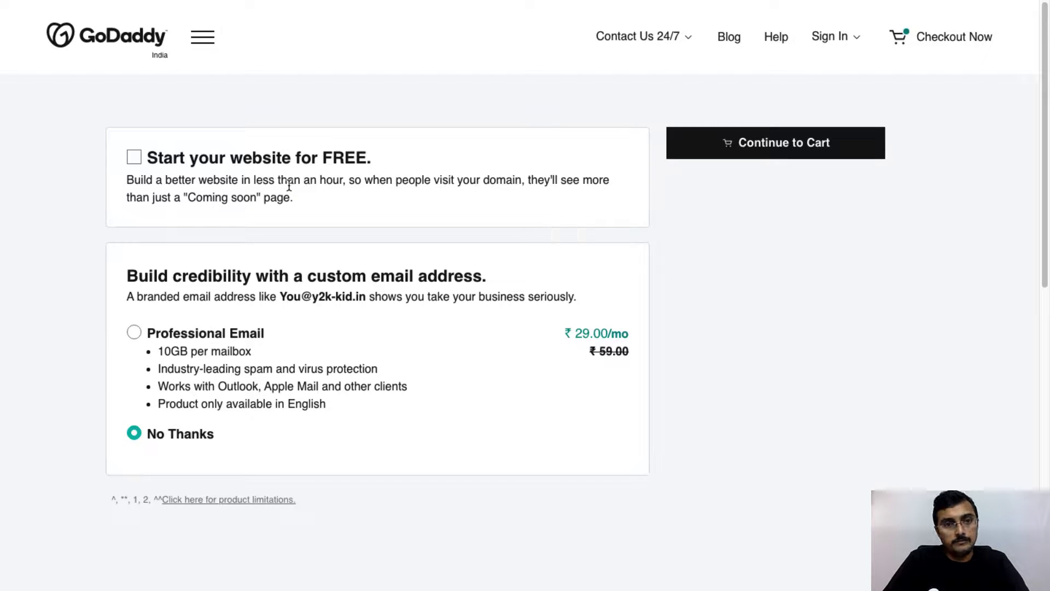
left_click(738, 144)
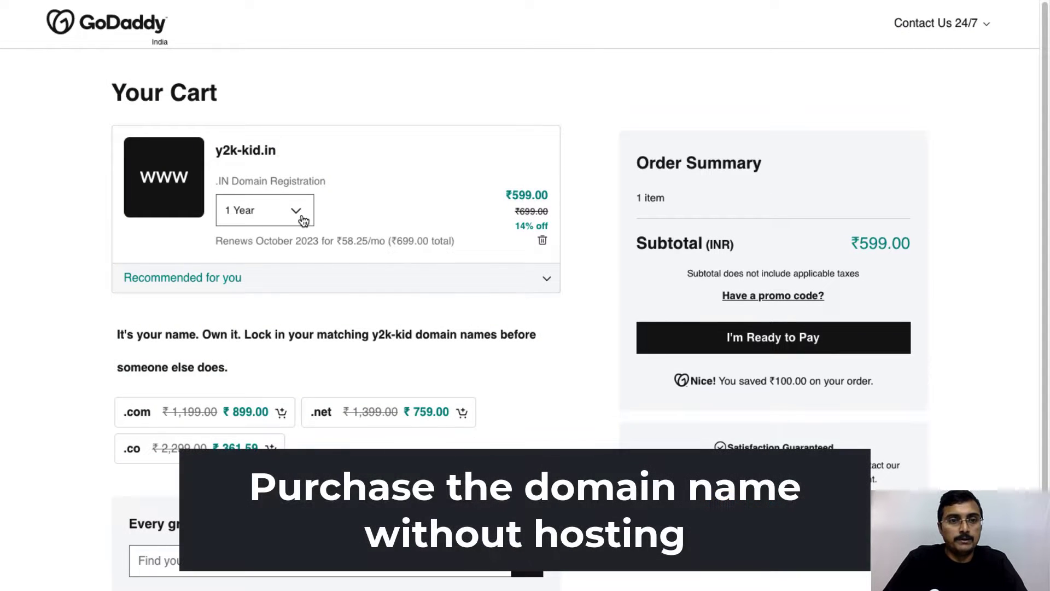
- Keep the 1 Year registration term for y2k-kid.in and proceed to payment
left_click(303, 219)
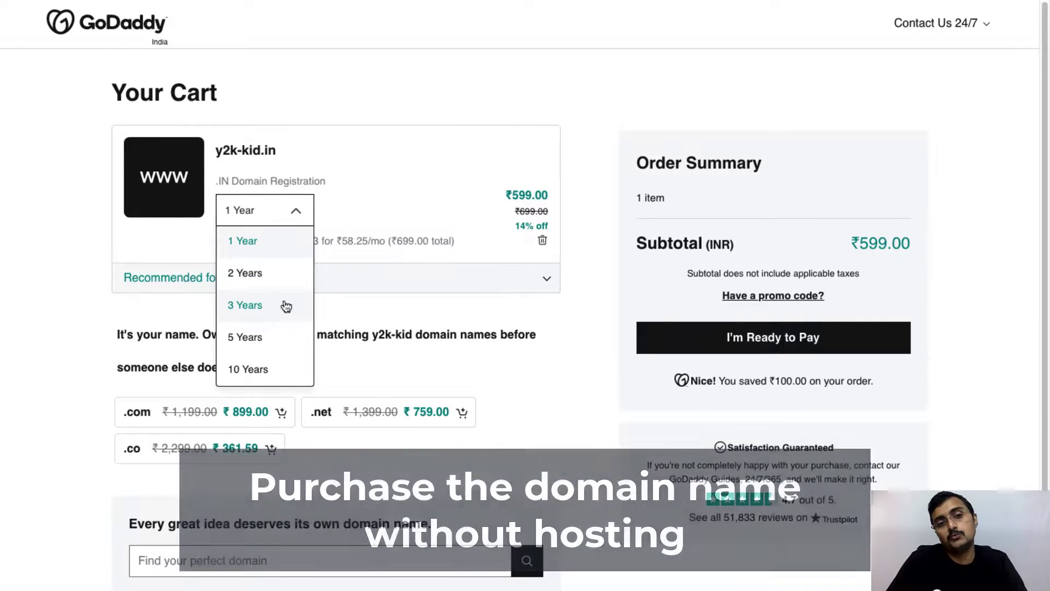
left_click(301, 210)
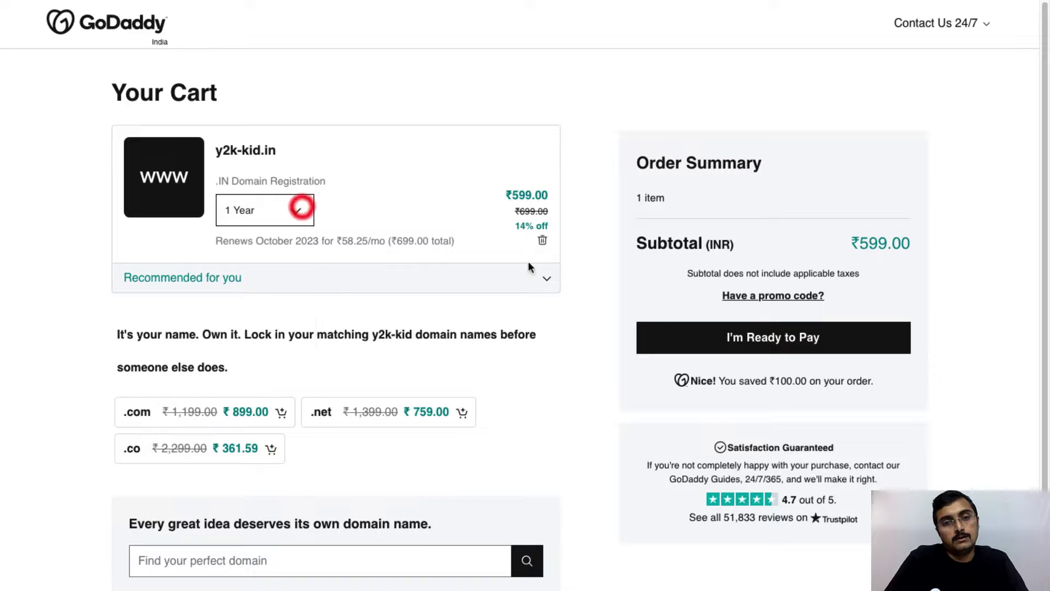
left_click(769, 332)
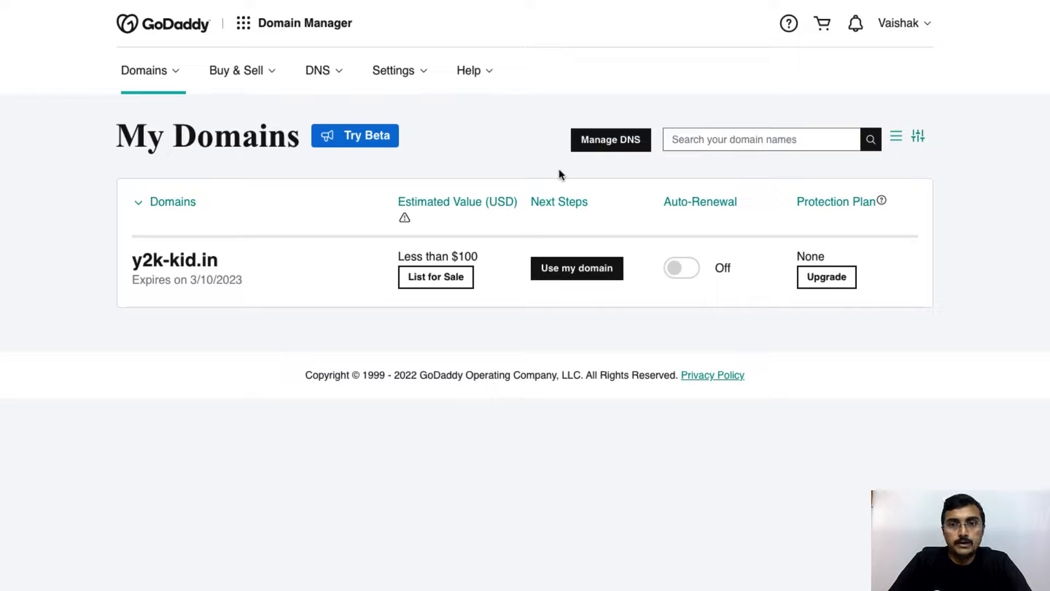
- Open DNS management for y2k-kid.in and scroll down to its CNAME records
left_click(615, 145)
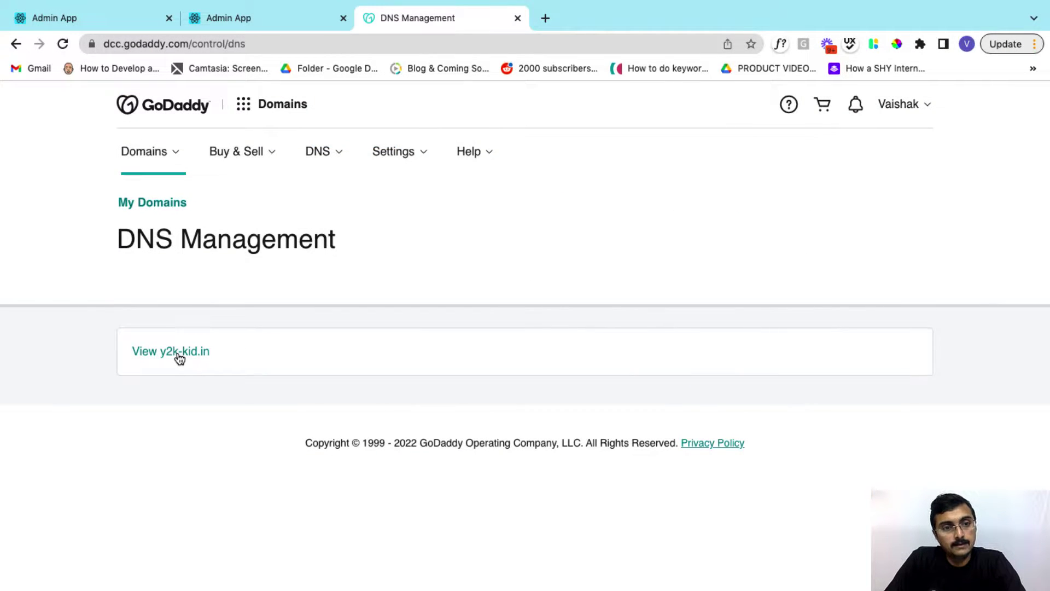
left_click(178, 353)
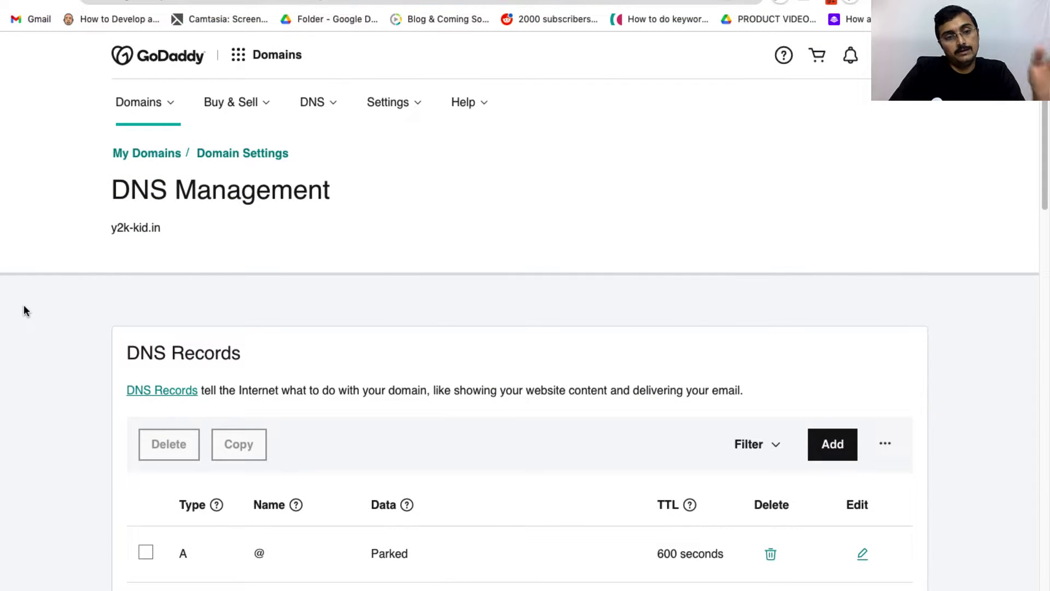
scroll(26, 353, "down", 3)
scroll(26, 357, "down", 4)
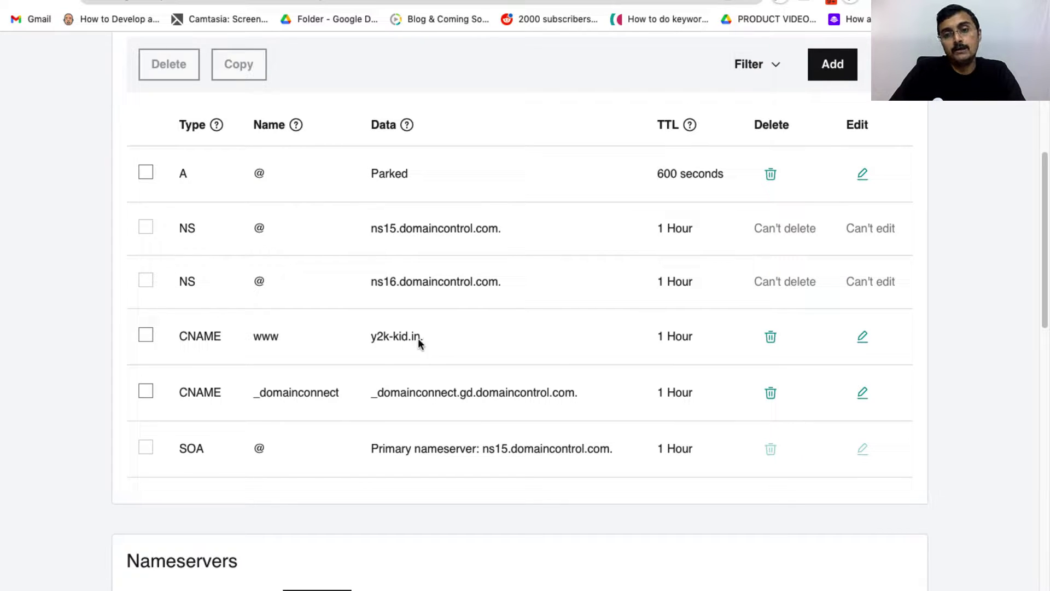
- Edit the www CNAME record and replace its value with pro-ssl.learnyst.com
left_click(868, 342)
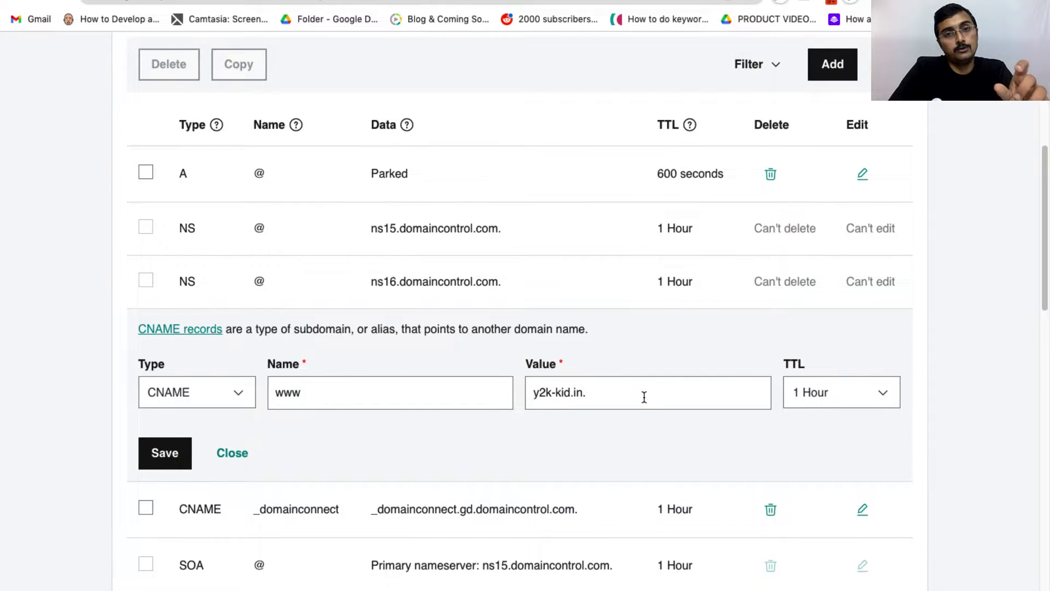
triple_click(615, 394)
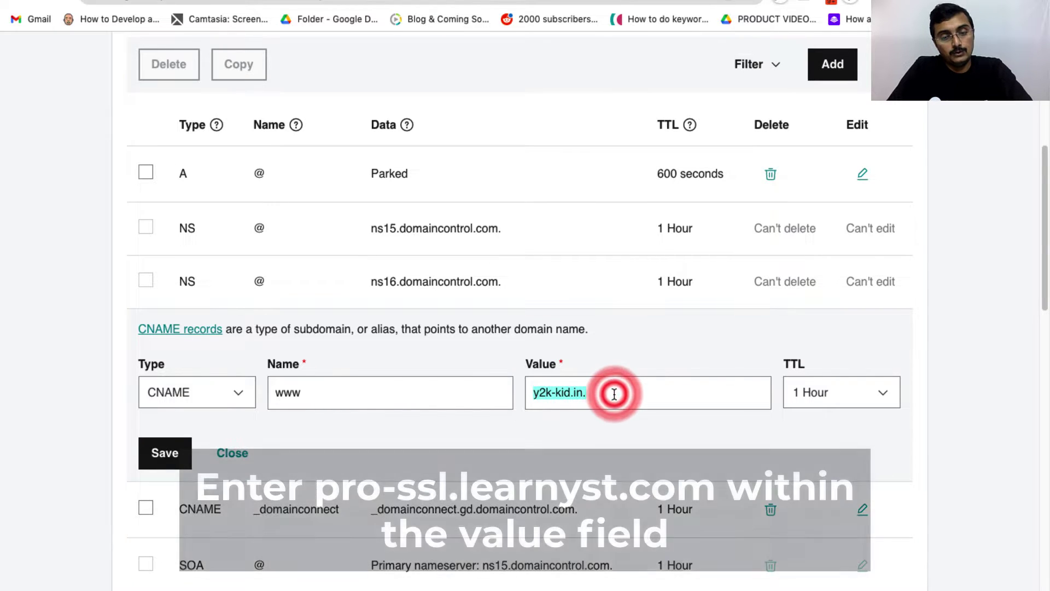
type("pro-ssl.learnyst.com")
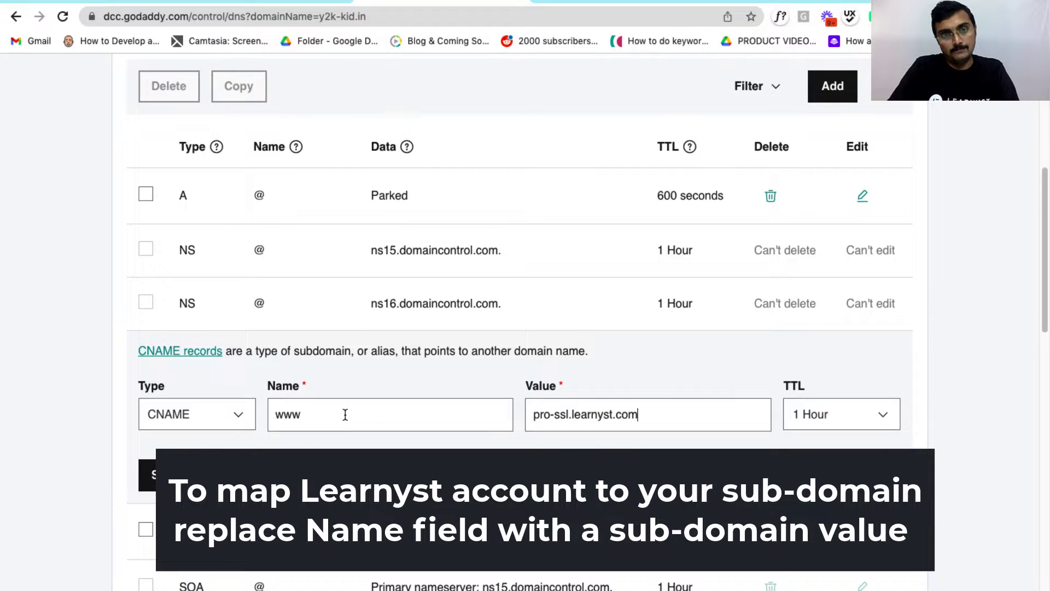
- Set the record name to www, keep the 1 Hour TTL, and save the CNAME
double_click(346, 414)
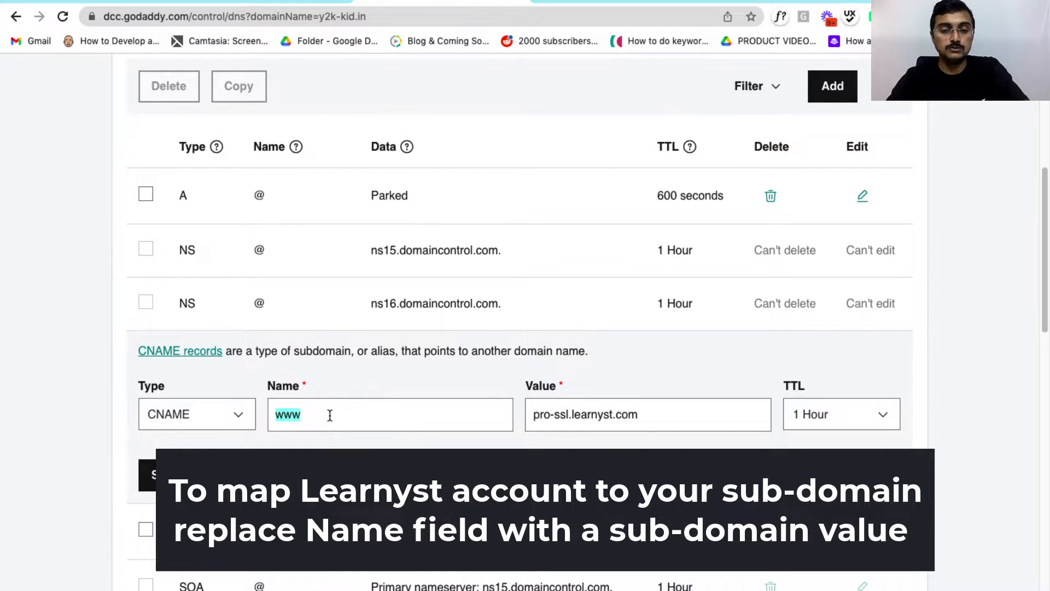
type("learn")
key("ctrl+a")
type("cor")
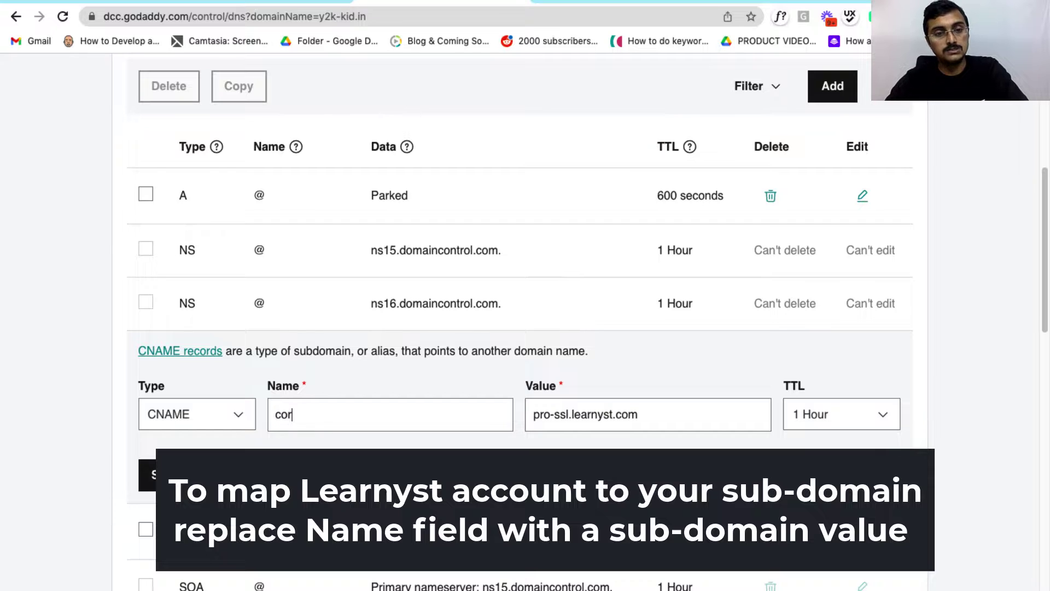
key("BackSpace")
type("urses")
key("ctrl+a")
type("teach")
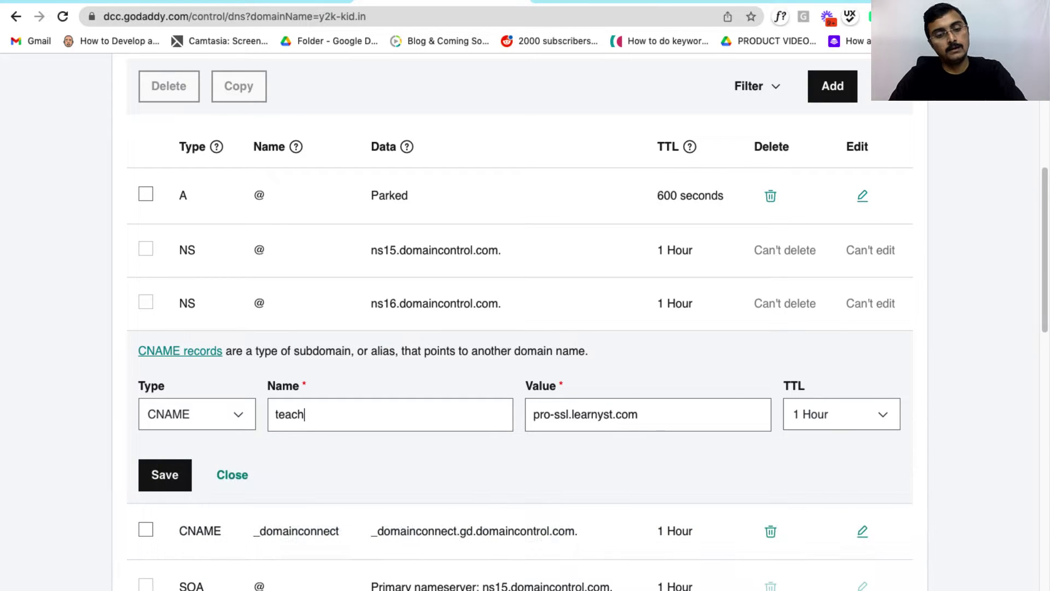
key("ctrl+a")
type("www")
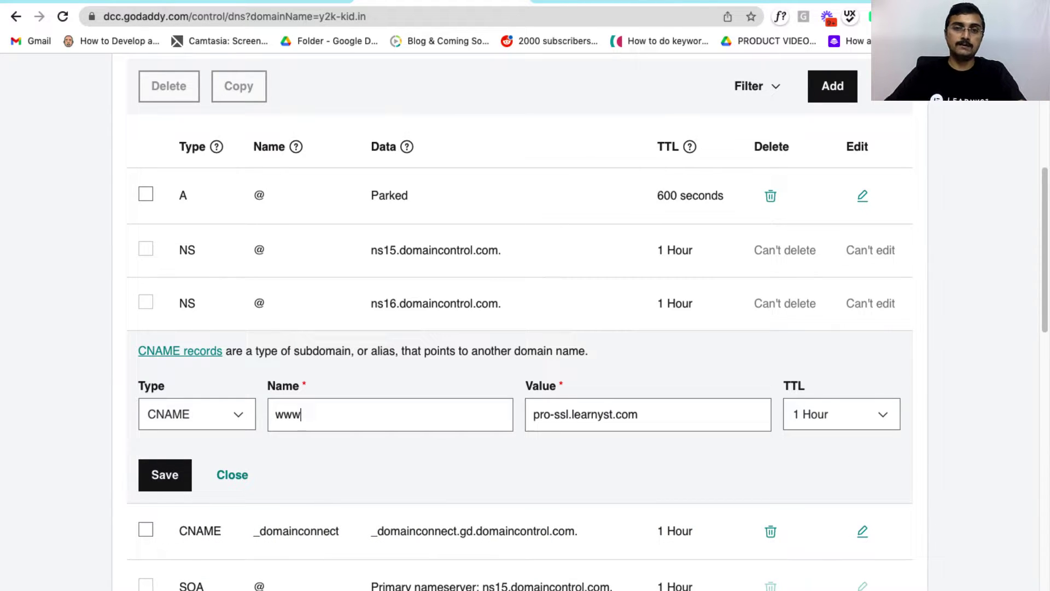
left_click(160, 486)
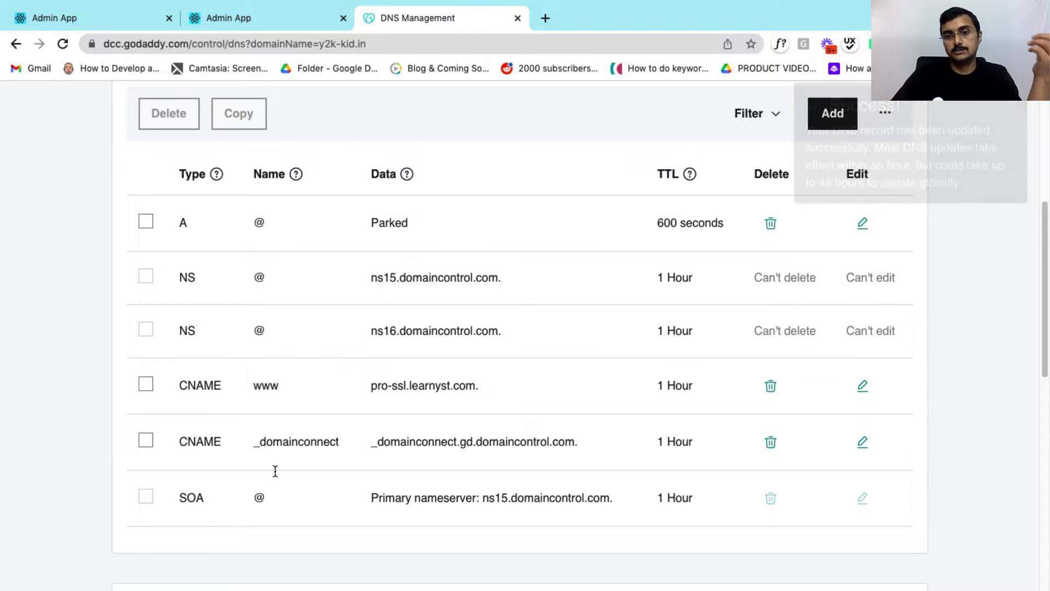
scroll(470, 441, "up", 1)
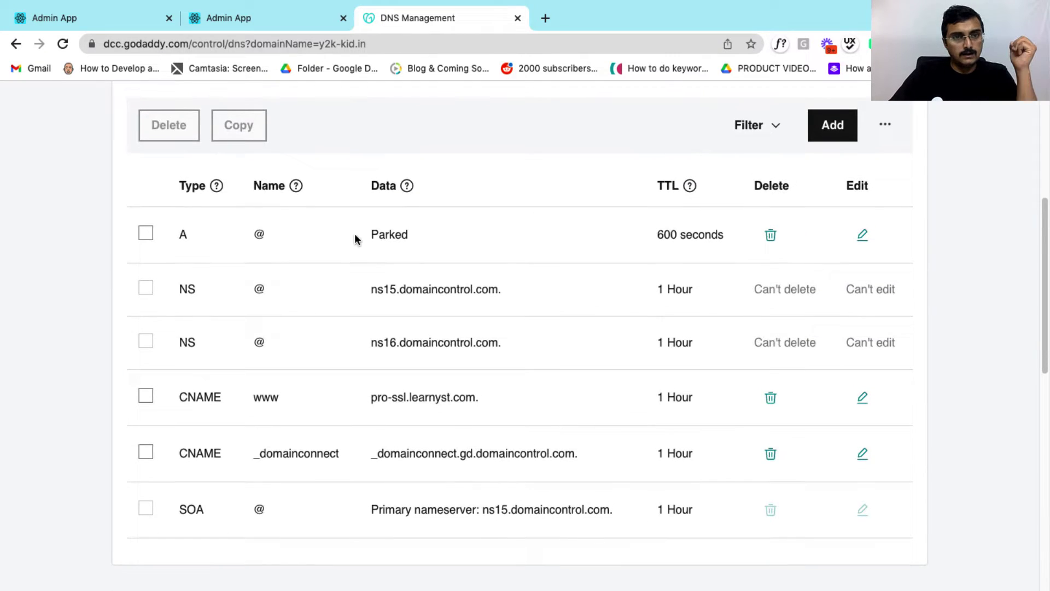
left_click(304, 25)
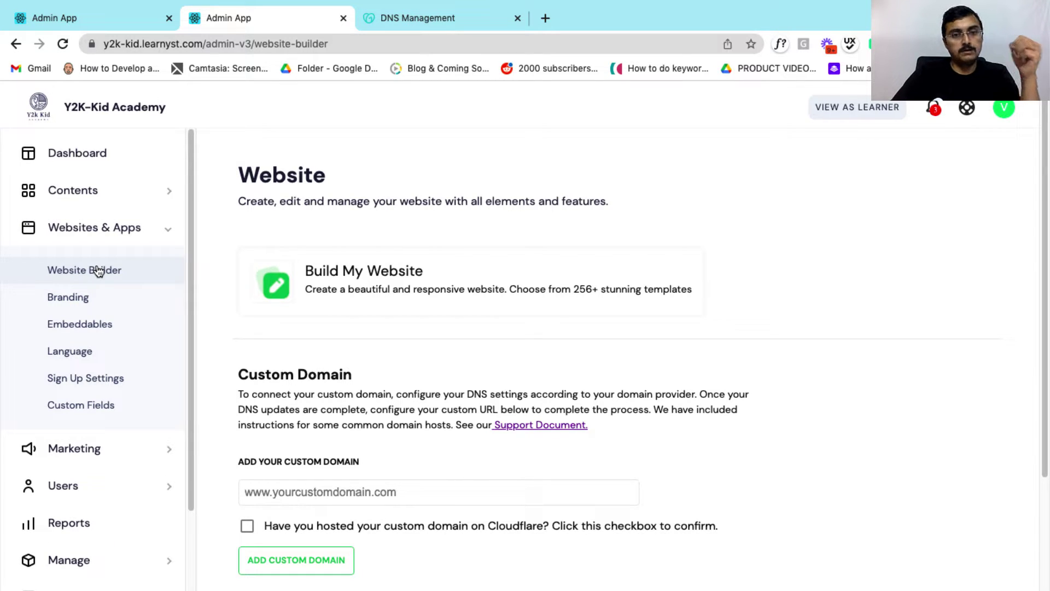
scroll(405, 465, "down", 3)
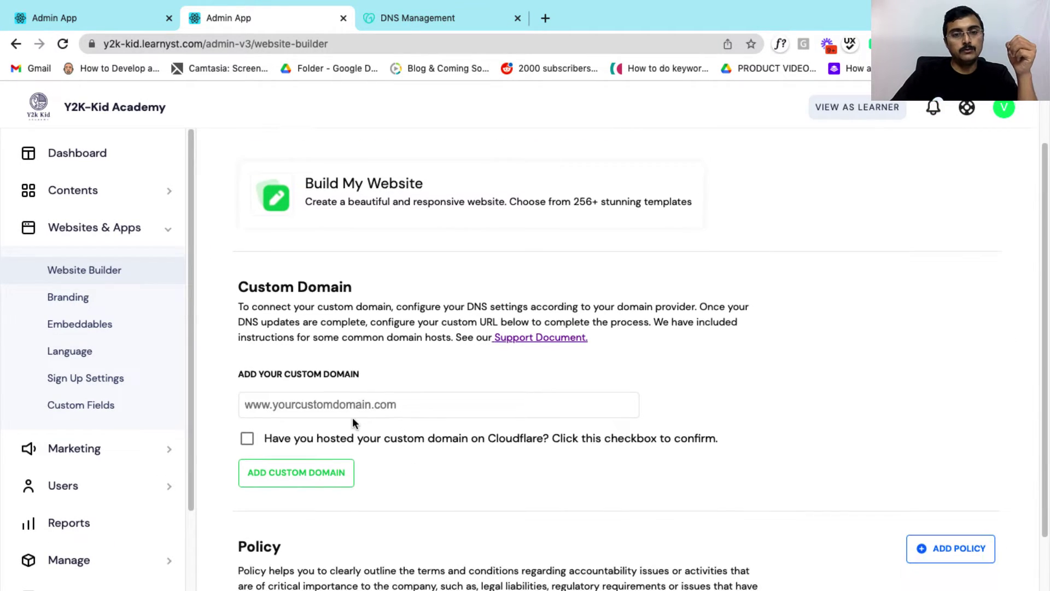
left_click(364, 407)
type("www.y2k-kid.in")
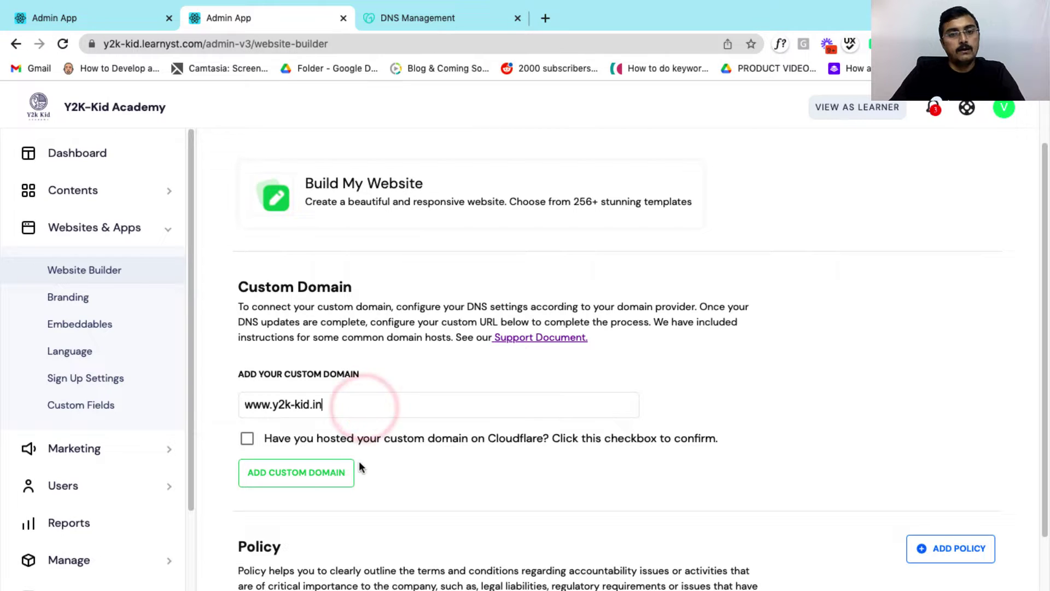
scroll(359, 465, "down", 1)
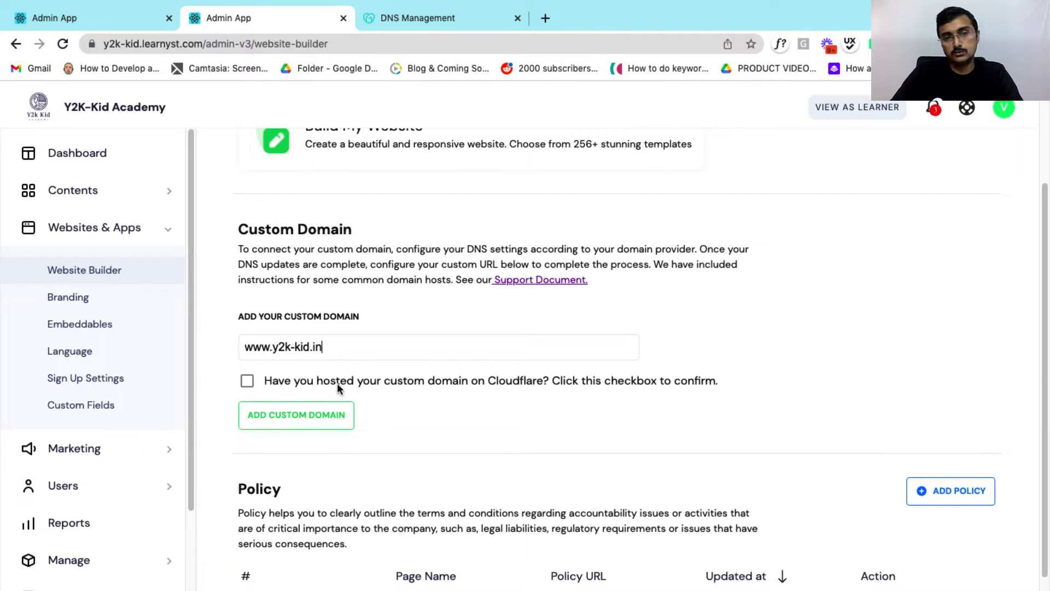
scroll(383, 438, "down", 1)
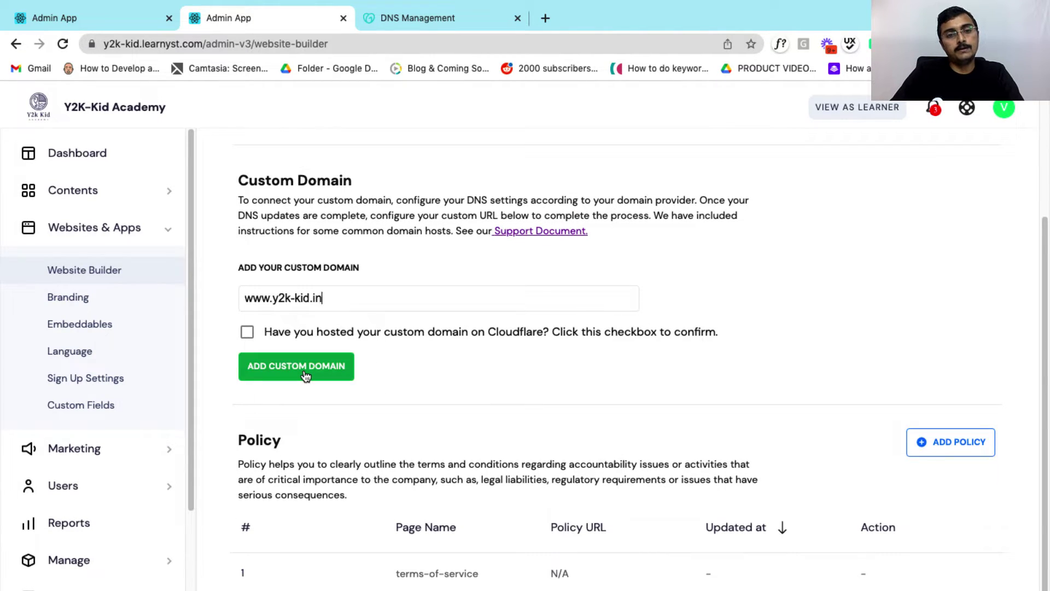
left_click(305, 374)
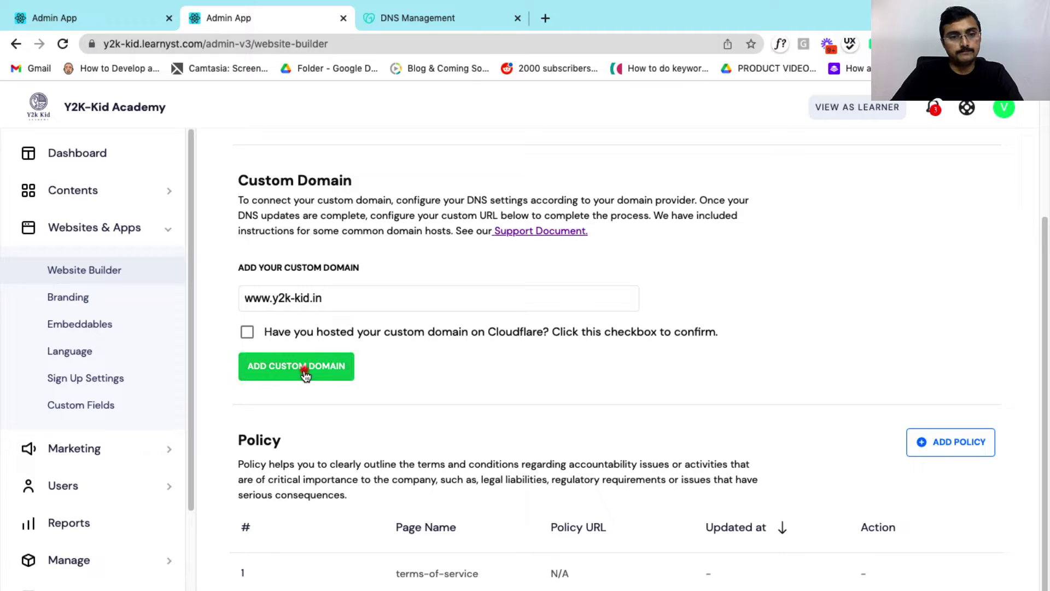
left_click(681, 409)
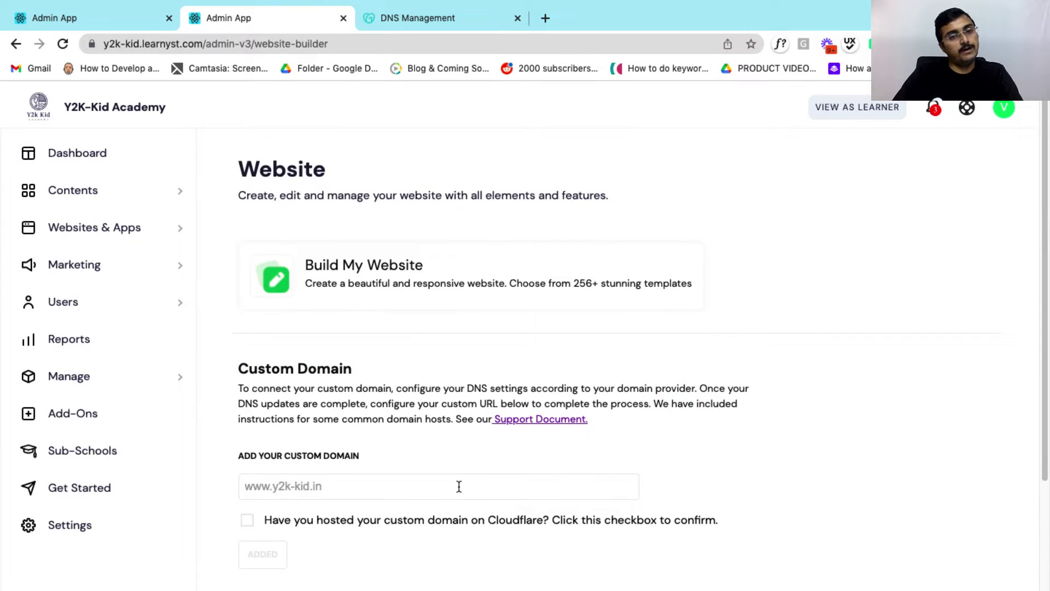
scroll(459, 487, "down", 1)
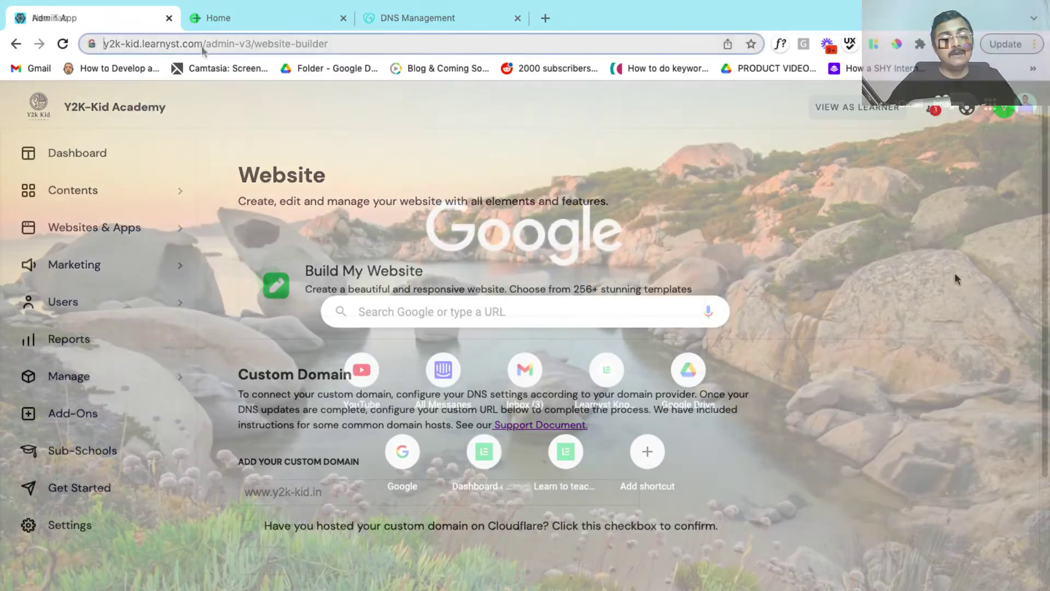
type("www.y2k")
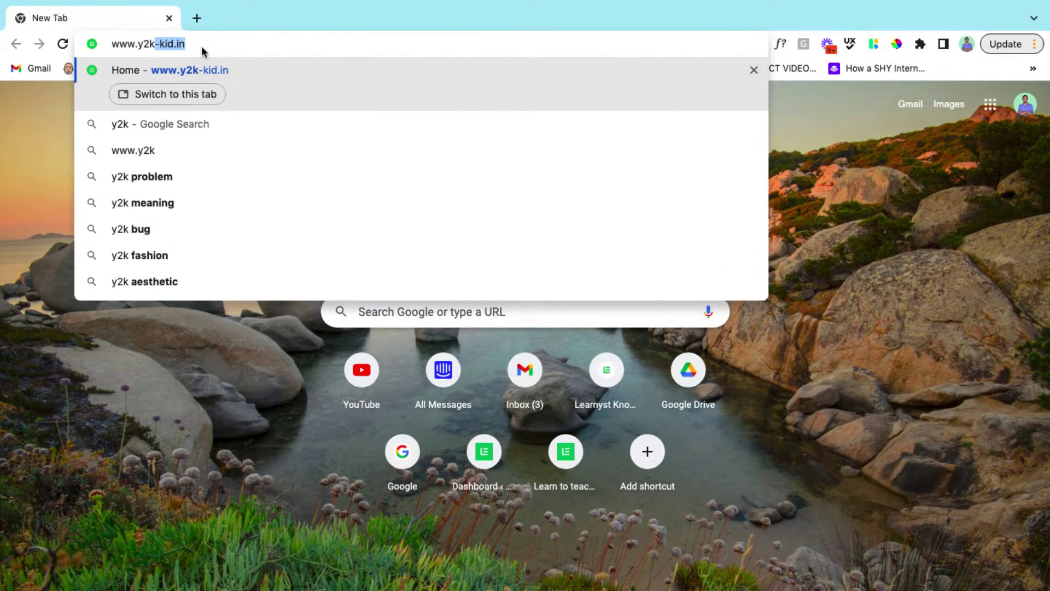
key("Return")
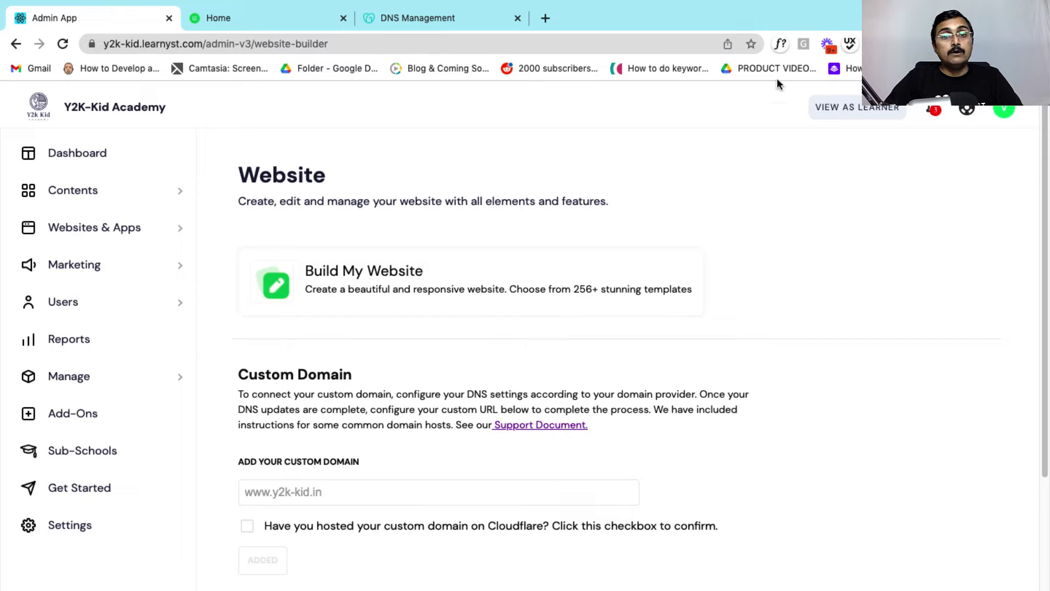
left_click(481, 19)
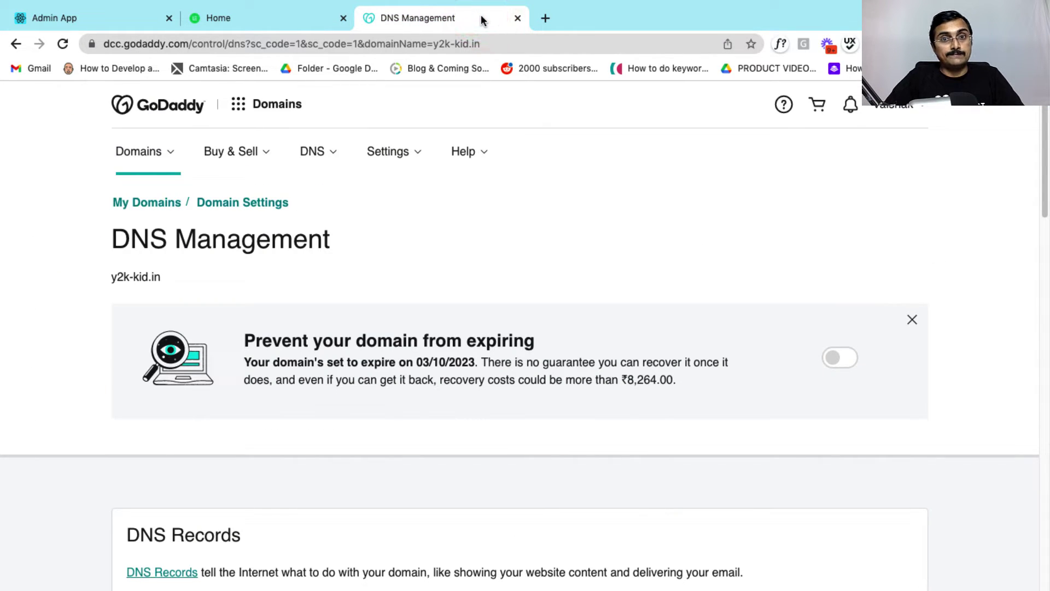
scroll(486, 543, "down", 15)
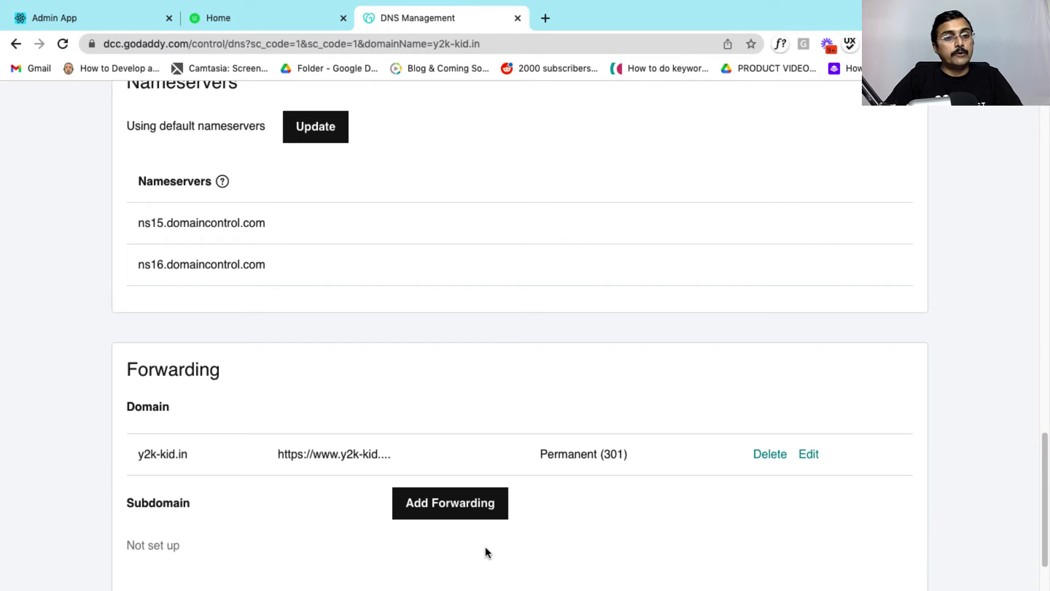
left_click(472, 520)
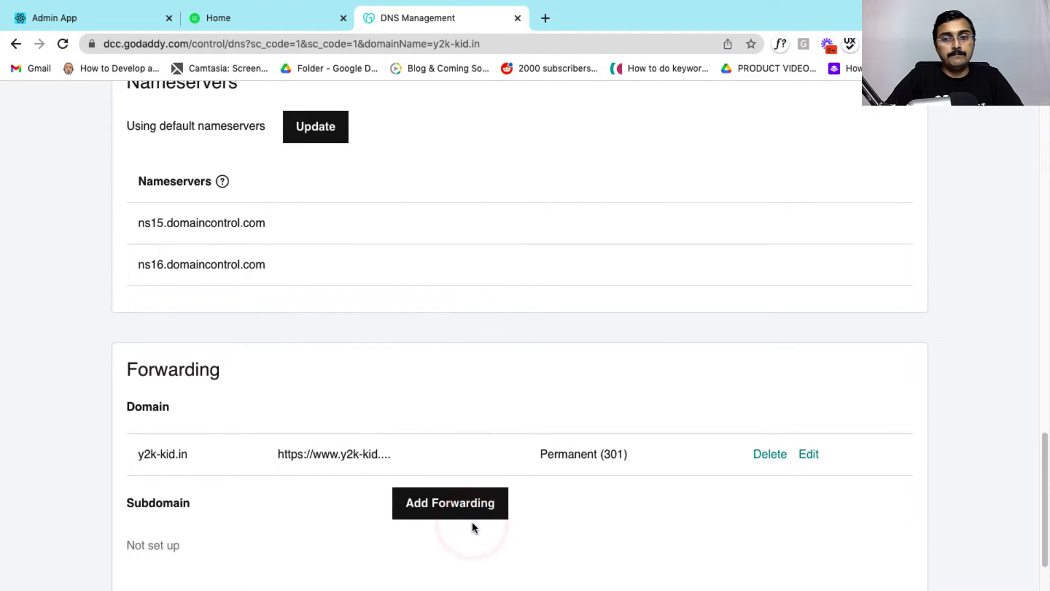